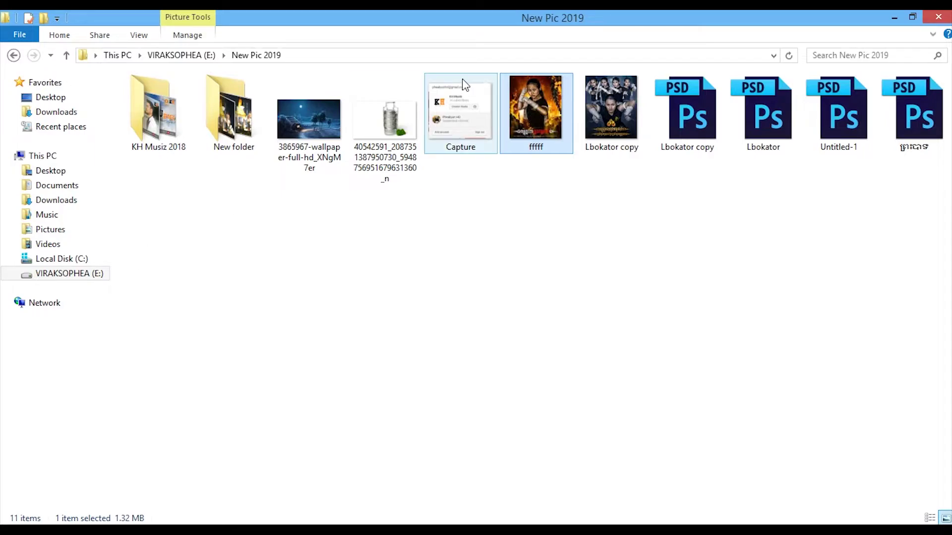
Preview the finished poster fffff in the photo viewer, zooming in and out
{"action": "left_click", "coordinate": [686, 149]}
{"action": "left_click", "coordinate": [570, 133]}
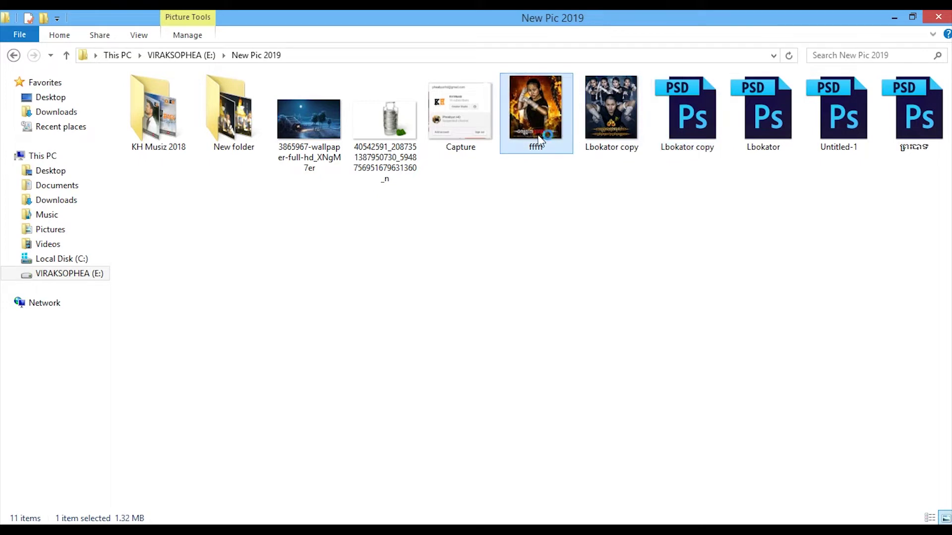
{"action": "double_click", "coordinate": [540, 136]}
{"action": "scroll", "coordinate": [455, 229], "scroll_direction": "up", "scroll_amount": 3}
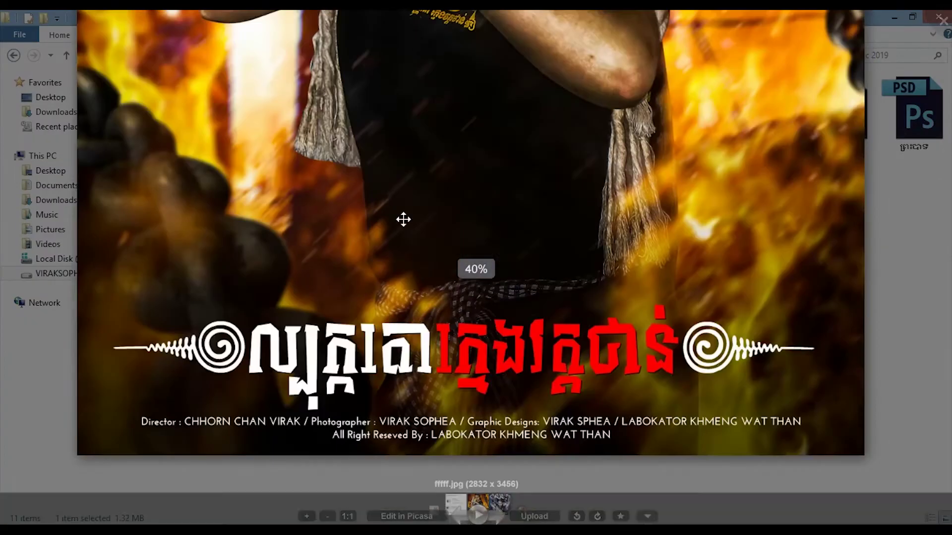
{"action": "scroll", "coordinate": [416, 204], "scroll_direction": "up", "scroll_amount": 3}
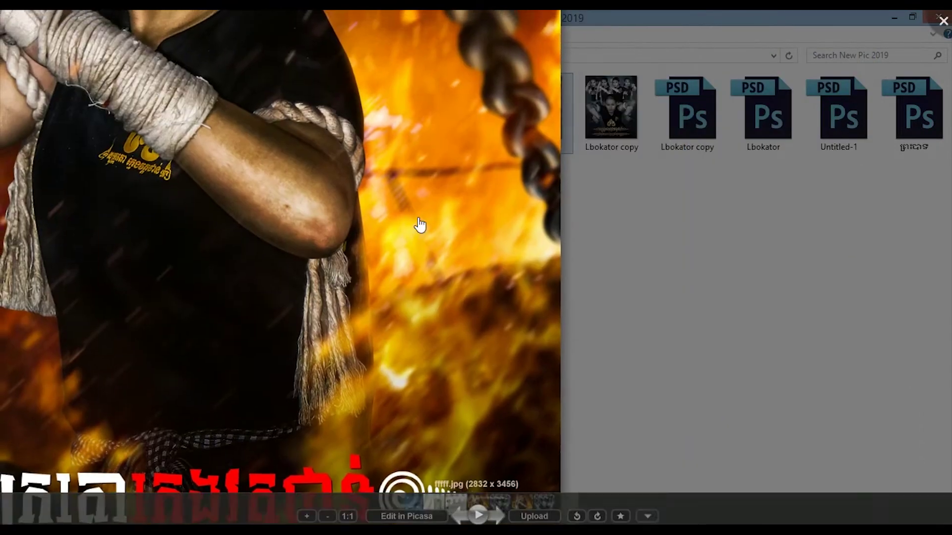
{"action": "scroll", "coordinate": [325, 269], "scroll_direction": "down", "scroll_amount": 2}
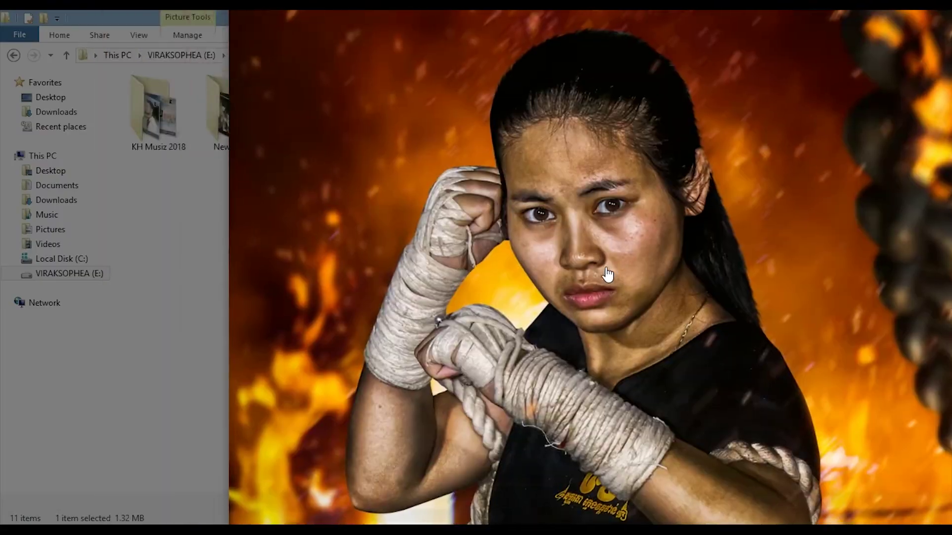
{"action": "scroll", "coordinate": [533, 354], "scroll_direction": "up", "scroll_amount": 3}
{"action": "scroll", "coordinate": [532, 354], "scroll_direction": "down", "scroll_amount": 2}
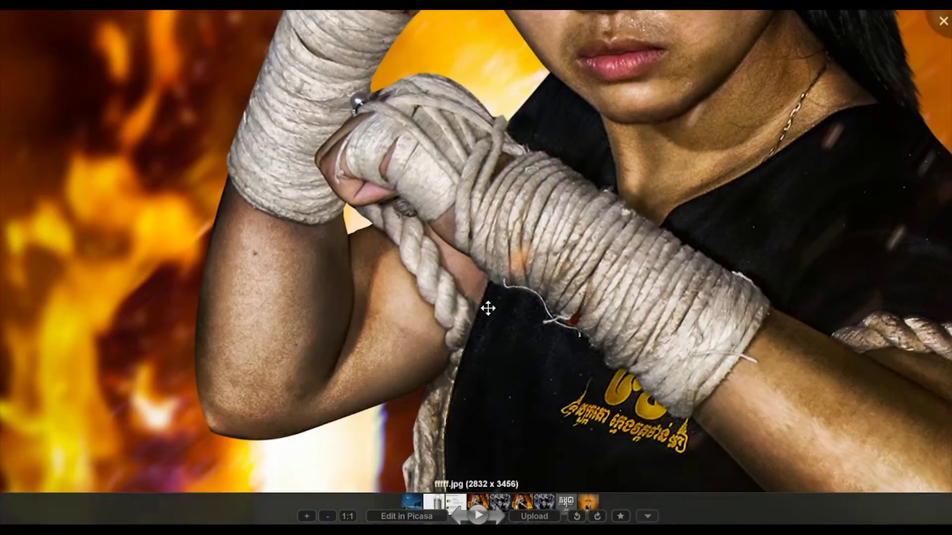
{"action": "scroll", "coordinate": [493, 287], "scroll_direction": "down", "scroll_amount": 4}
{"action": "key", "text": "Escape"}
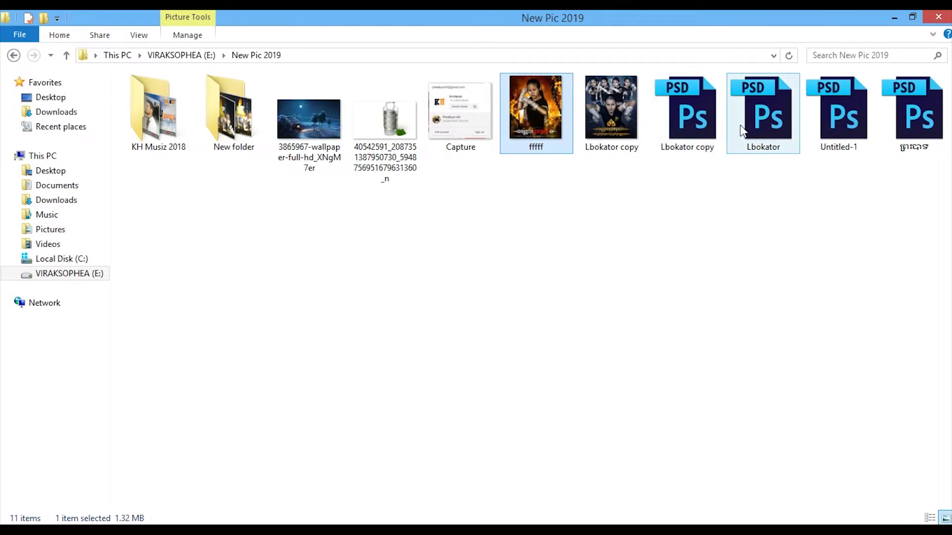
Drag the Lbokator copy PSD onto Photoshop and minimize the oCam window
{"action": "left_click_drag", "start_coordinate": [707, 124], "coordinate": [648, 233]}
{"action": "left_click_drag", "start_coordinate": [768, 122], "coordinate": [186, 518]}
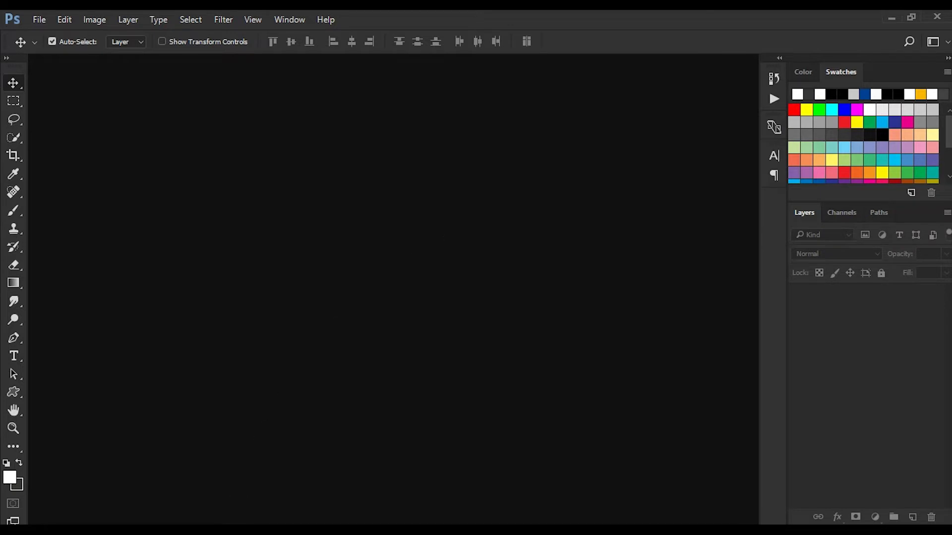
{"action": "left_click", "coordinate": [265, 531]}
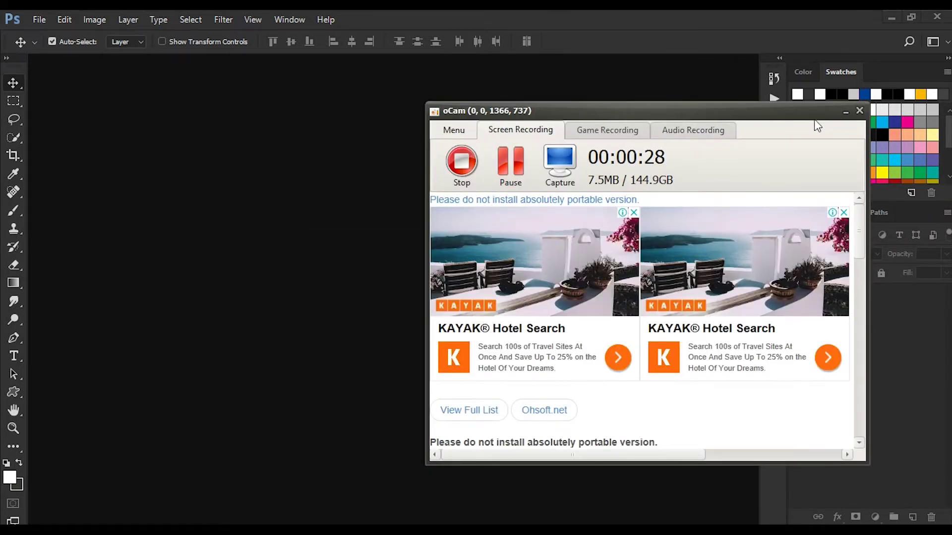
{"action": "left_click", "coordinate": [845, 111]}
{"action": "left_click", "coordinate": [14, 158]}
{"action": "left_click", "coordinate": [14, 84]}
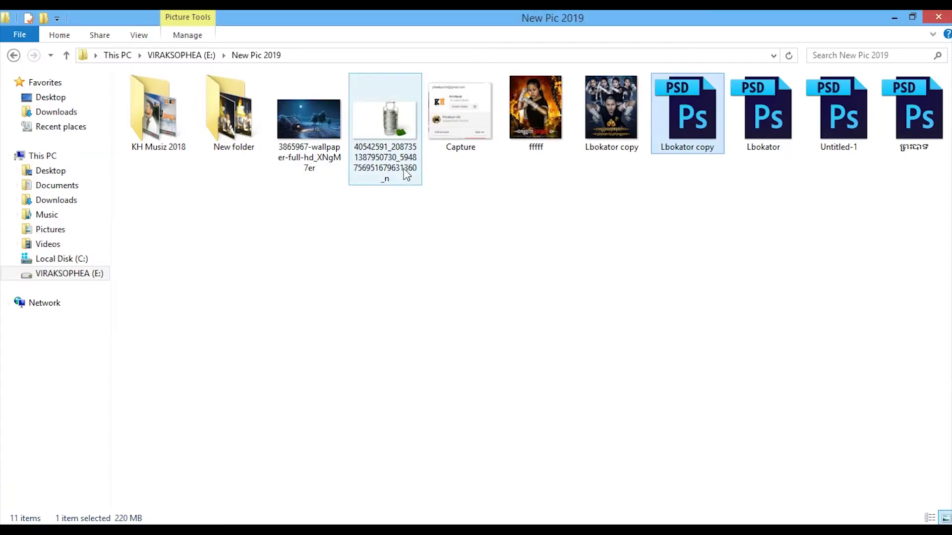
{"action": "left_click", "coordinate": [516, 122]}
Review the fffff poster zoomed and panned in Picasa, then drag Lbokator copy.psd into Photoshop
{"action": "double_click", "coordinate": [517, 119]}
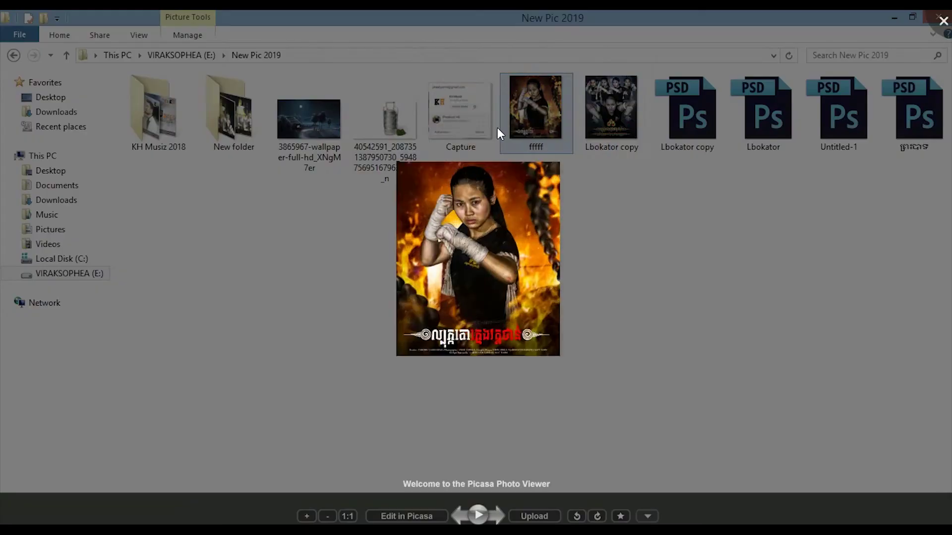
{"action": "scroll", "coordinate": [497, 127], "scroll_direction": "up", "scroll_amount": 2}
{"action": "scroll", "coordinate": [484, 47], "scroll_direction": "up", "scroll_amount": 2}
{"action": "scroll", "coordinate": [357, 268], "scroll_direction": "up", "scroll_amount": 2}
{"action": "left_click_drag", "start_coordinate": [357, 268], "coordinate": [559, 344]}
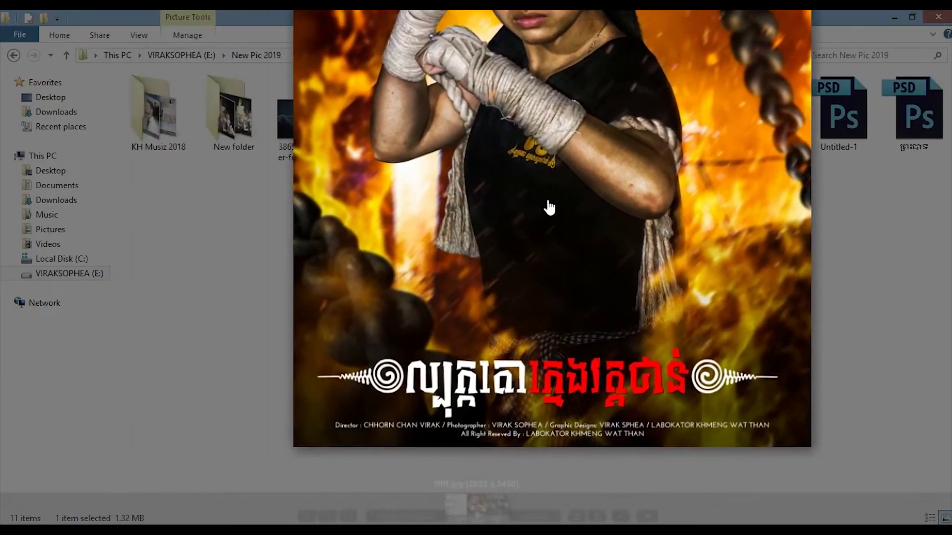
{"action": "scroll", "coordinate": [545, 288], "scroll_direction": "down", "scroll_amount": 2}
{"action": "key", "text": "Escape"}
{"action": "mouse_move", "coordinate": [689, 114]}
{"action": "left_mouse_down"}
{"action": "mouse_move", "coordinate": [170, 468]}
{"action": "mouse_move", "coordinate": [186, 493]}
{"action": "left_mouse_up"}
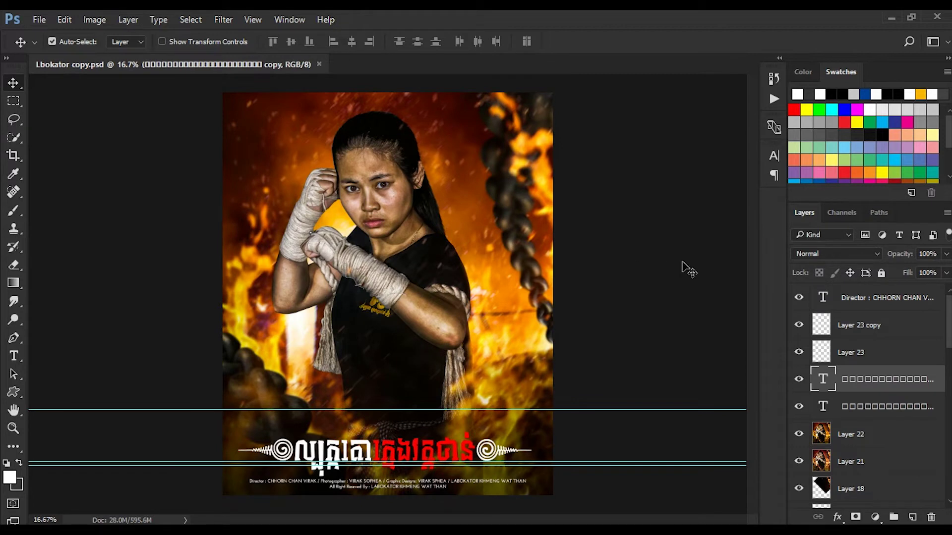
Hide guides and all layers, then re-show Background, Color Fill 1 and fire Layer 2
{"action": "key", "text": "ctrl+semicolon"}
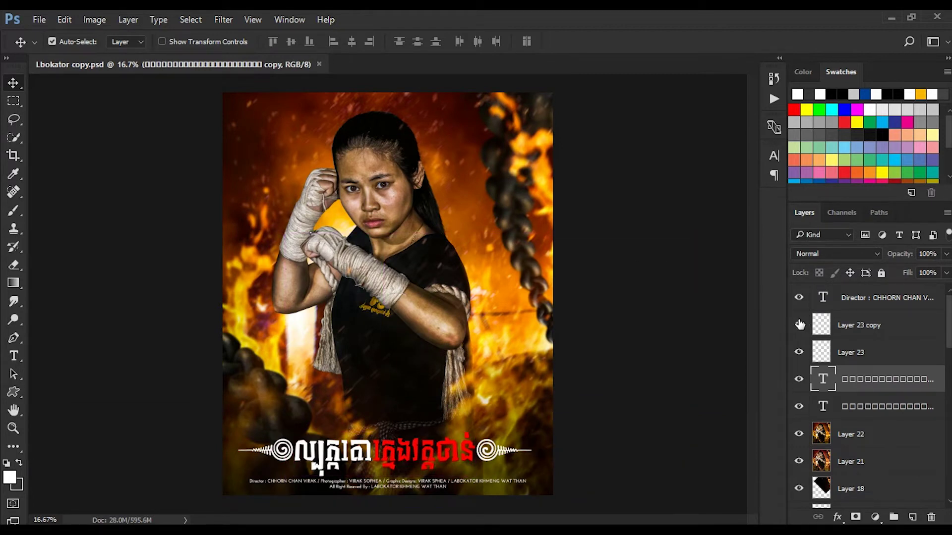
{"action": "left_click_drag", "start_coordinate": [799, 298], "coordinate": [802, 517]}
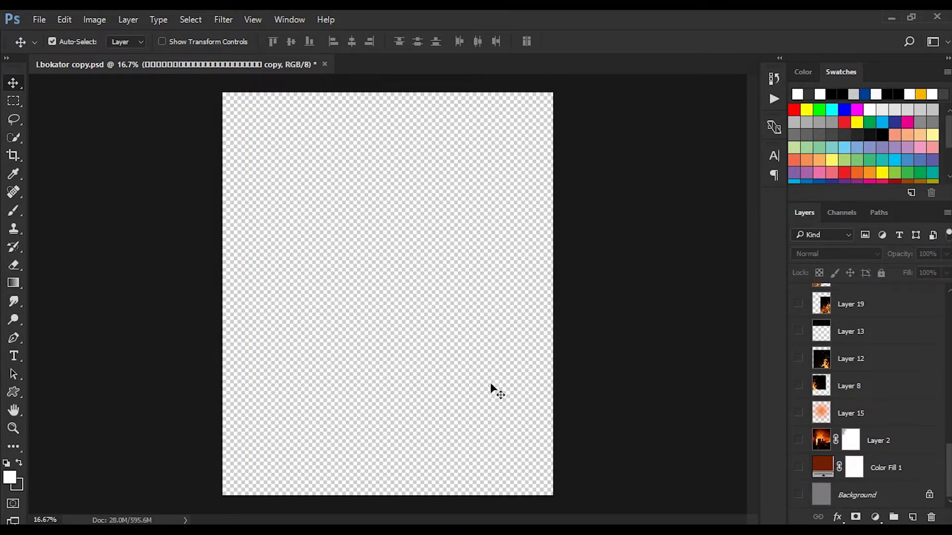
{"action": "left_click", "coordinate": [799, 495]}
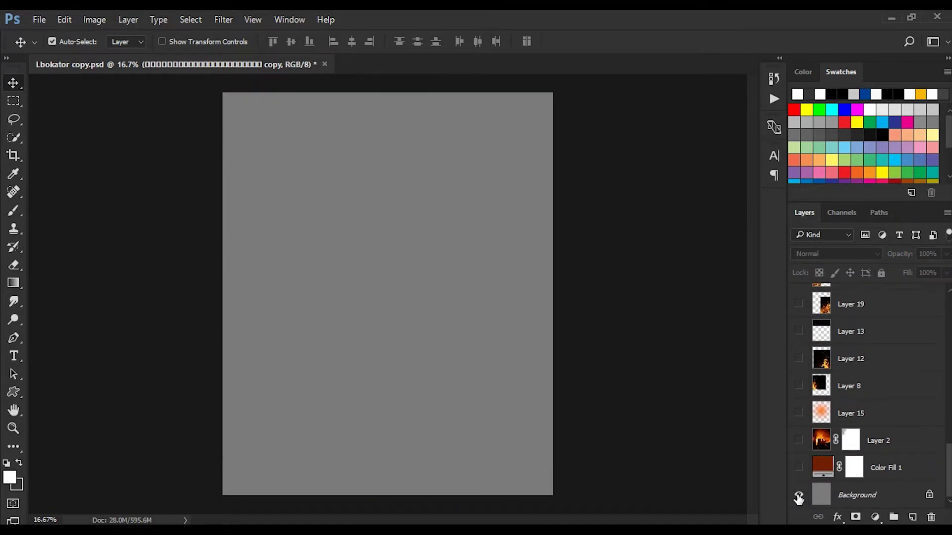
{"action": "left_click", "coordinate": [858, 471]}
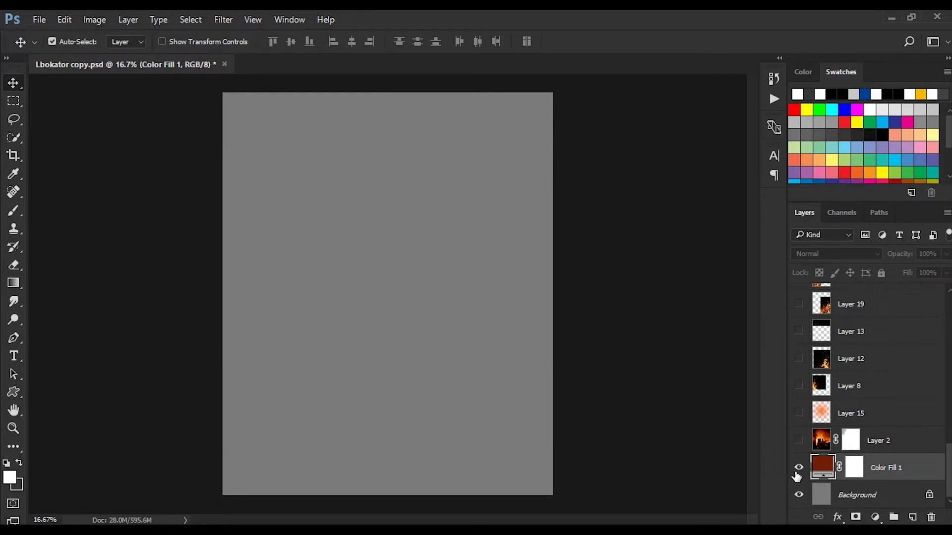
{"action": "left_click", "coordinate": [798, 471]}
{"action": "left_click", "coordinate": [799, 440]}
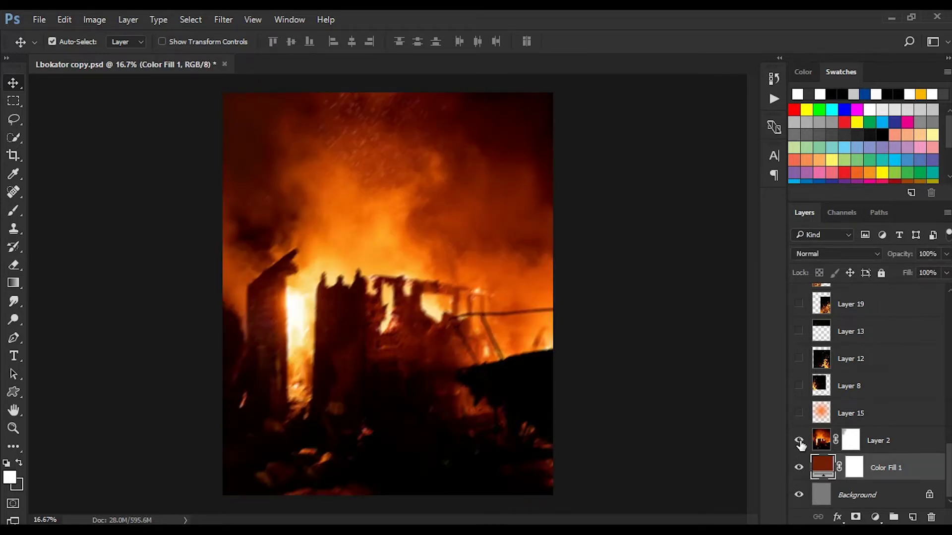
{"action": "left_click", "coordinate": [819, 443]}
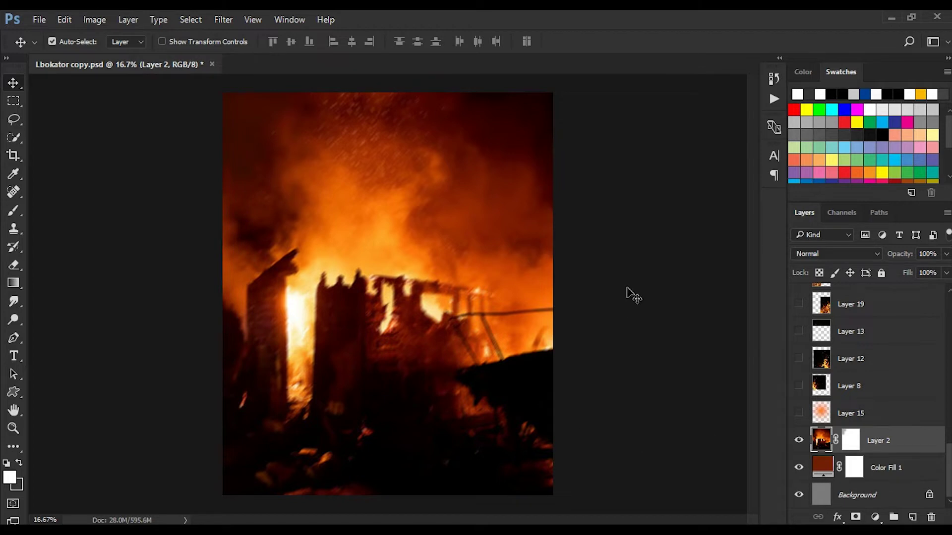
{"action": "left_click", "coordinate": [227, 21]}
{"action": "mouse_move", "coordinate": [231, 174]}
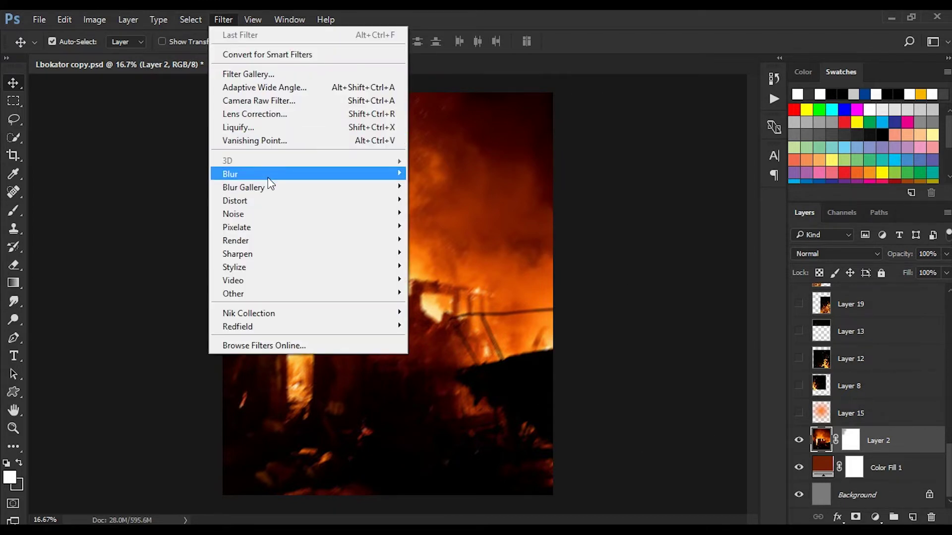
{"action": "left_click", "coordinate": [443, 253]}
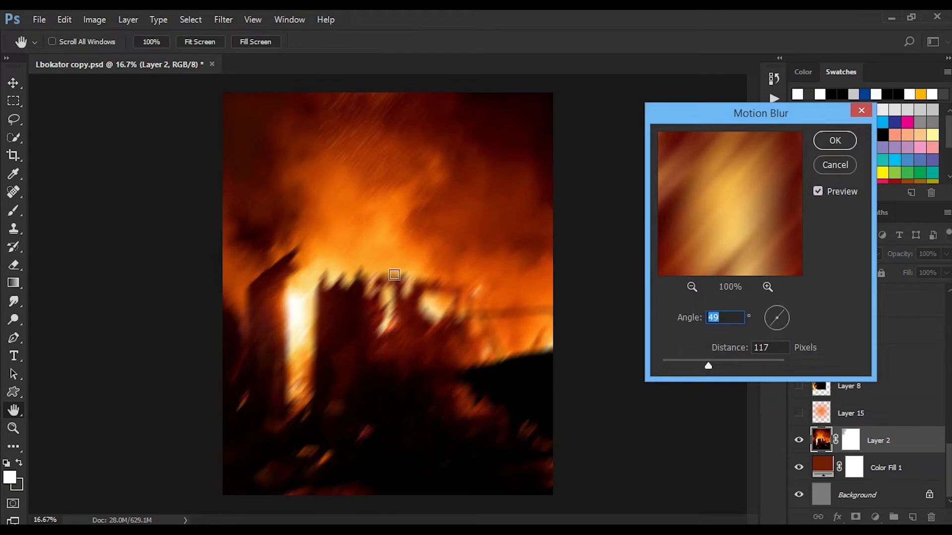
{"action": "left_click", "coordinate": [832, 168]}
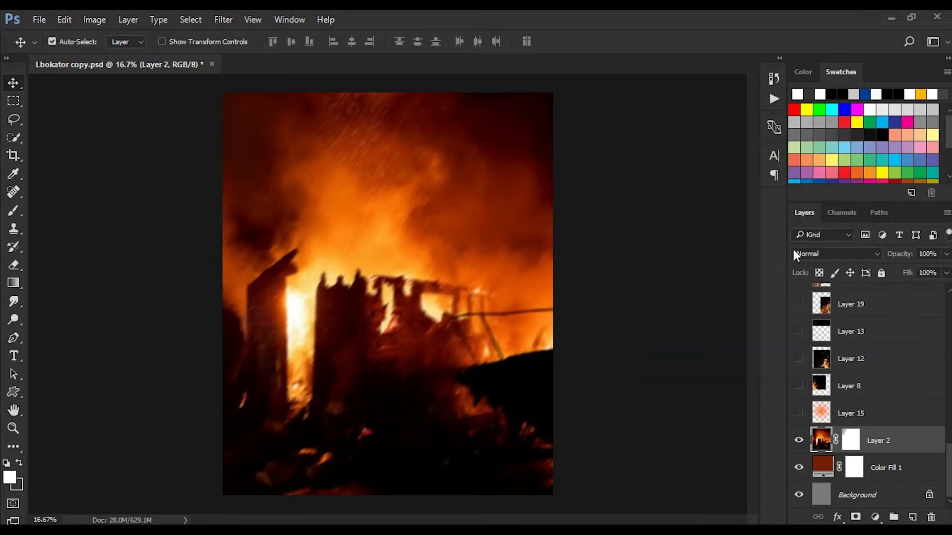
Show the glow, flame and spark layers 15, 8, 12, 13 and 20
{"action": "left_click", "coordinate": [798, 413]}
{"action": "scroll", "coordinate": [800, 415], "scroll_direction": "up", "scroll_amount": 2}
{"action": "left_click", "coordinate": [799, 440]}
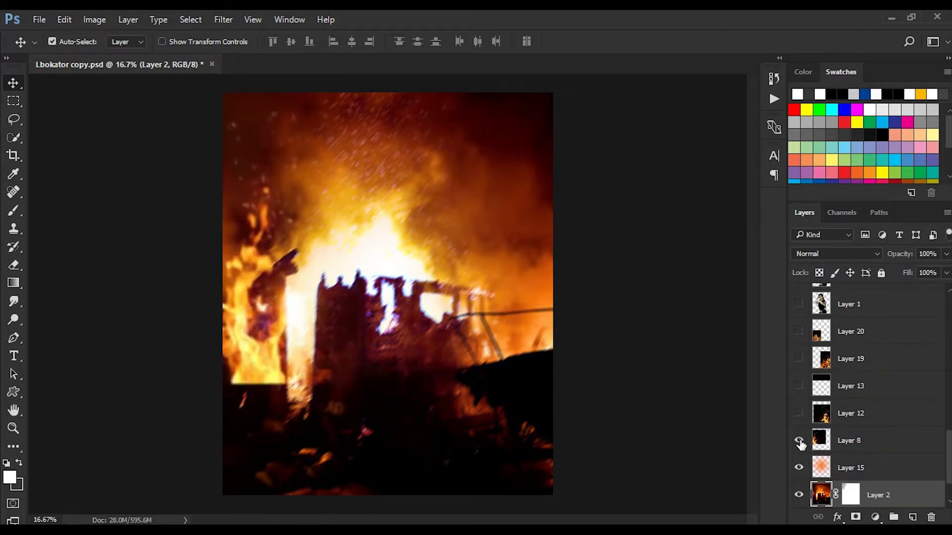
{"action": "left_click", "coordinate": [799, 414]}
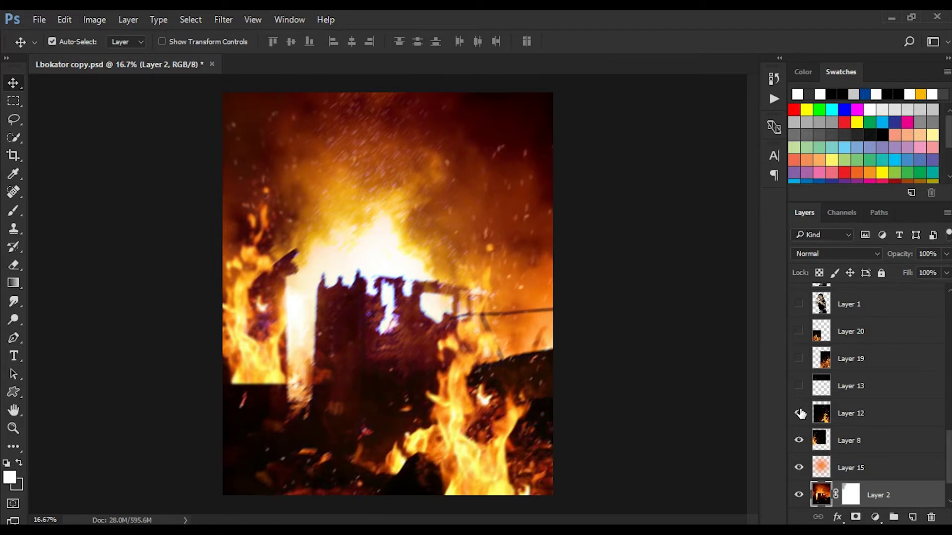
{"action": "scroll", "coordinate": [801, 413], "scroll_direction": "up", "scroll_amount": 2}
{"action": "scroll", "coordinate": [801, 413], "scroll_direction": "up", "scroll_amount": 1}
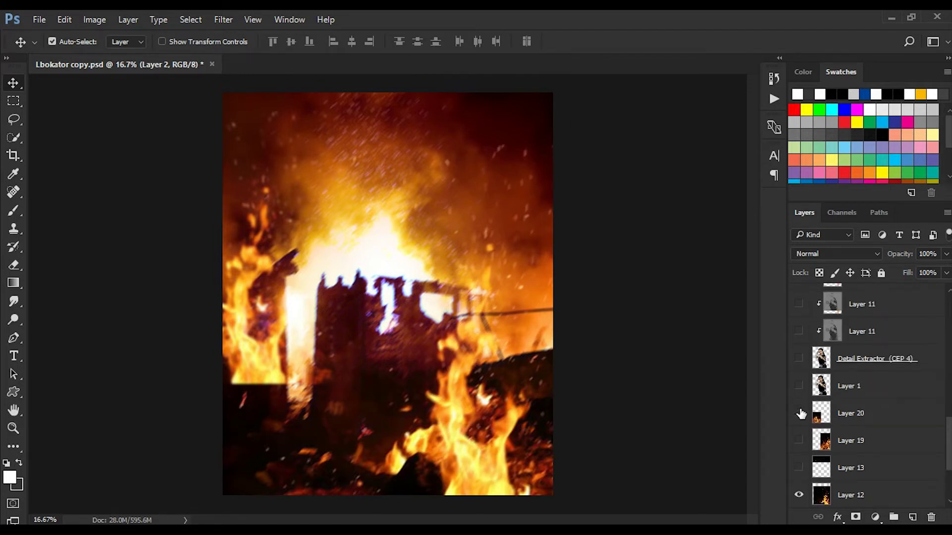
{"action": "left_click", "coordinate": [798, 467]}
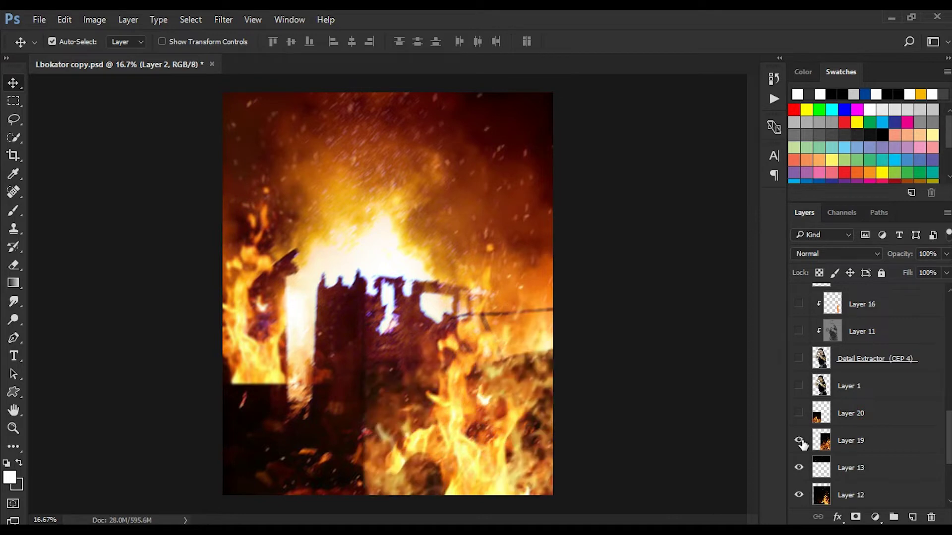
{"action": "left_click", "coordinate": [798, 414]}
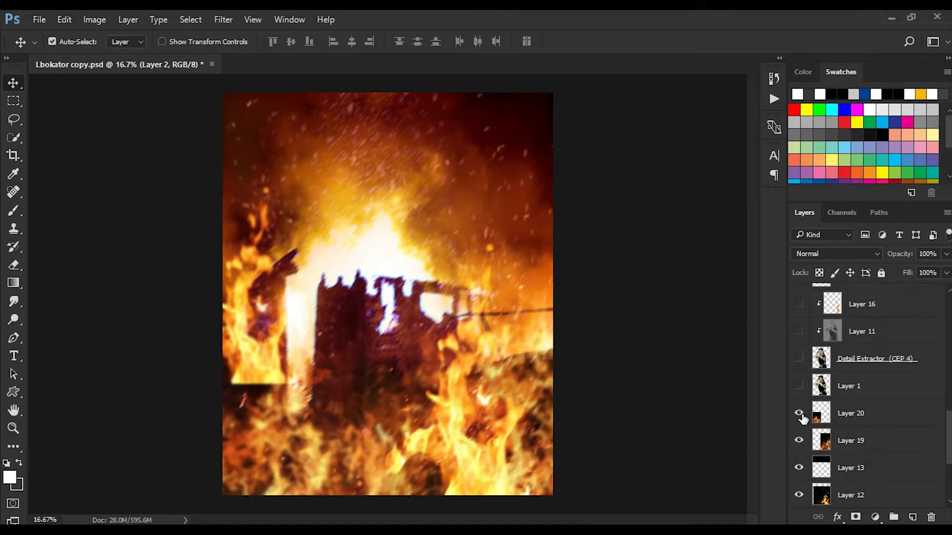
Show the woman fighter's Layer 1, select it and zoom in on her face
{"action": "left_click", "coordinate": [800, 387]}
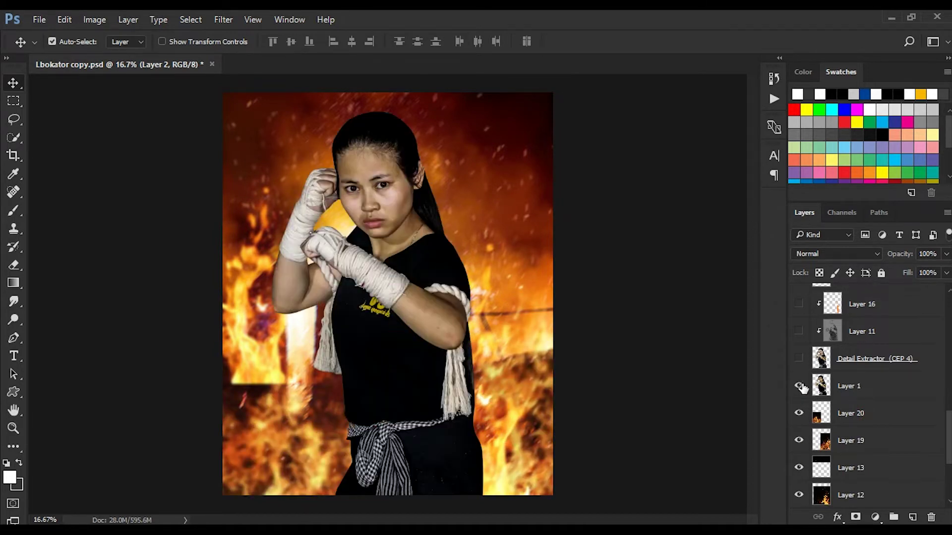
{"action": "left_click", "coordinate": [855, 391]}
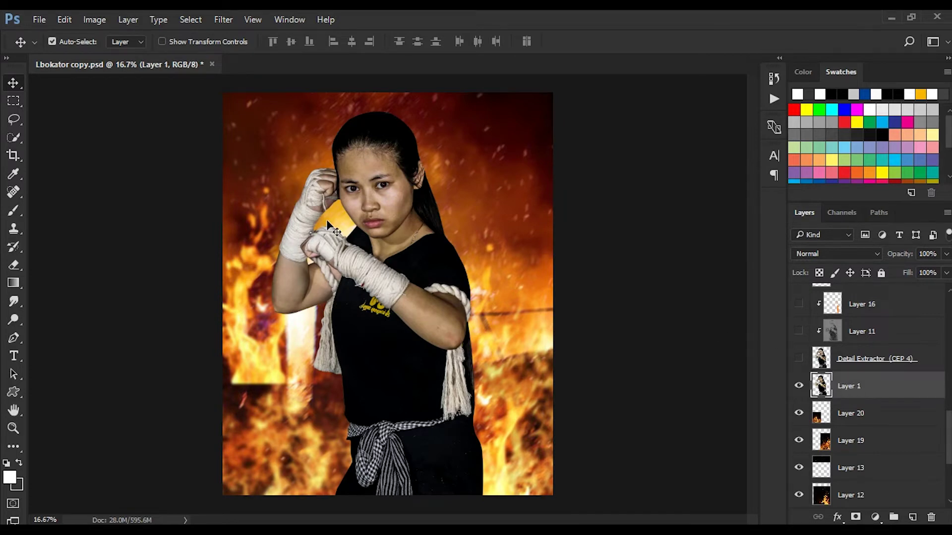
{"action": "left_click", "coordinate": [14, 428]}
{"action": "mouse_move", "coordinate": [372, 187]}
{"action": "left_mouse_down"}
{"action": "mouse_move", "coordinate": [476, 440]}
{"action": "mouse_move", "coordinate": [440, 398]}
{"action": "mouse_move", "coordinate": [414, 393]}
{"action": "left_mouse_up"}
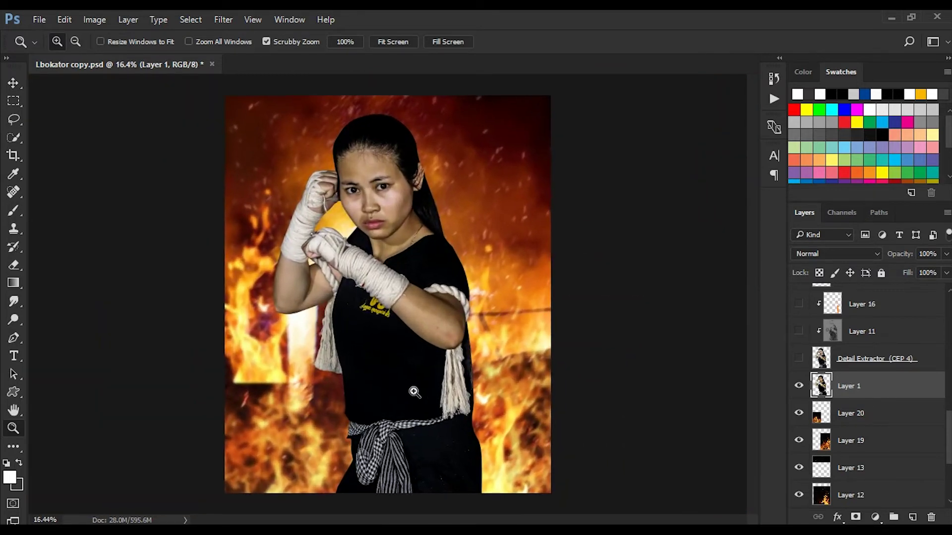
{"action": "scroll", "coordinate": [842, 453], "scroll_direction": "up", "scroll_amount": 3}
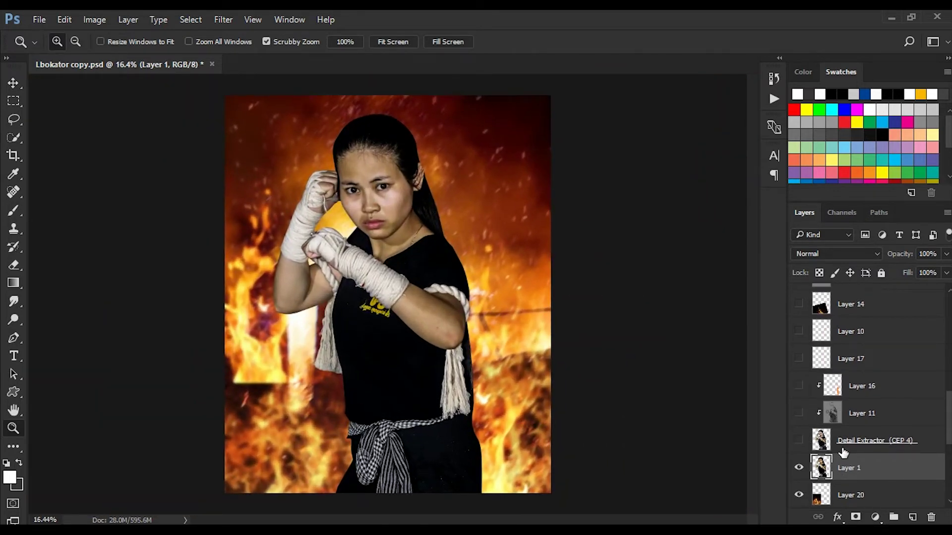
Turn on the Detail Extractor sharpening layer, comparing it on and off
{"action": "left_click", "coordinate": [799, 440]}
{"action": "mouse_move", "coordinate": [353, 302]}
{"action": "left_mouse_down"}
{"action": "mouse_move", "coordinate": [469, 487]}
{"action": "mouse_move", "coordinate": [422, 375]}
{"action": "left_mouse_up"}
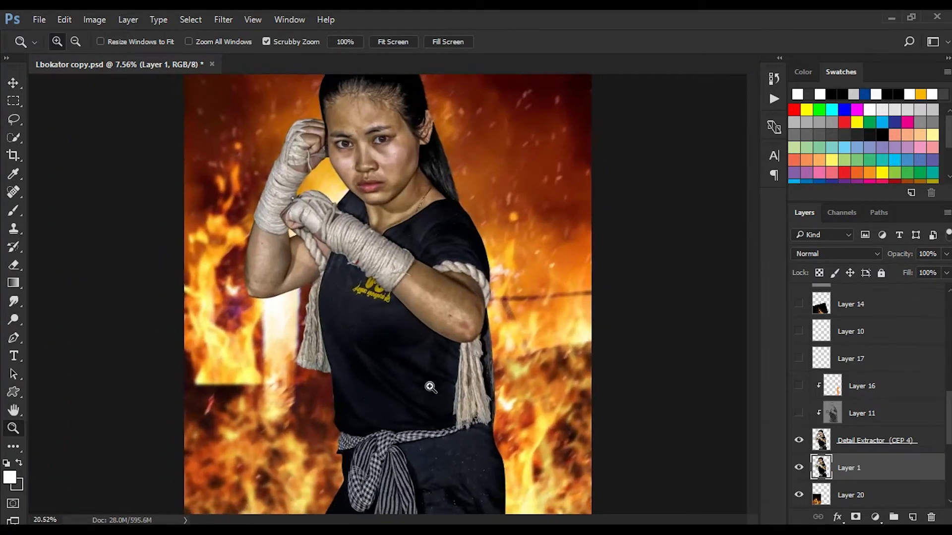
{"action": "left_click", "coordinate": [799, 441]}
{"action": "left_click", "coordinate": [799, 441]}
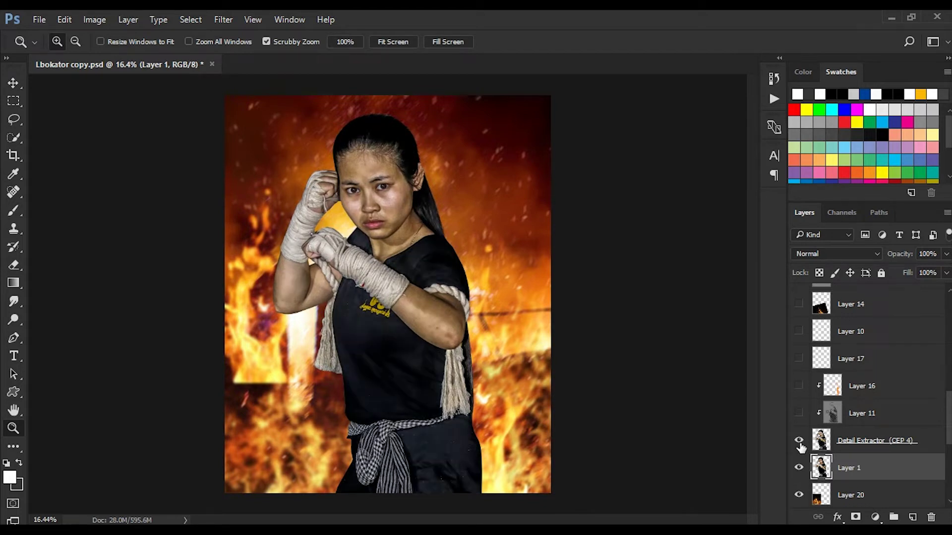
{"action": "left_click", "coordinate": [844, 445]}
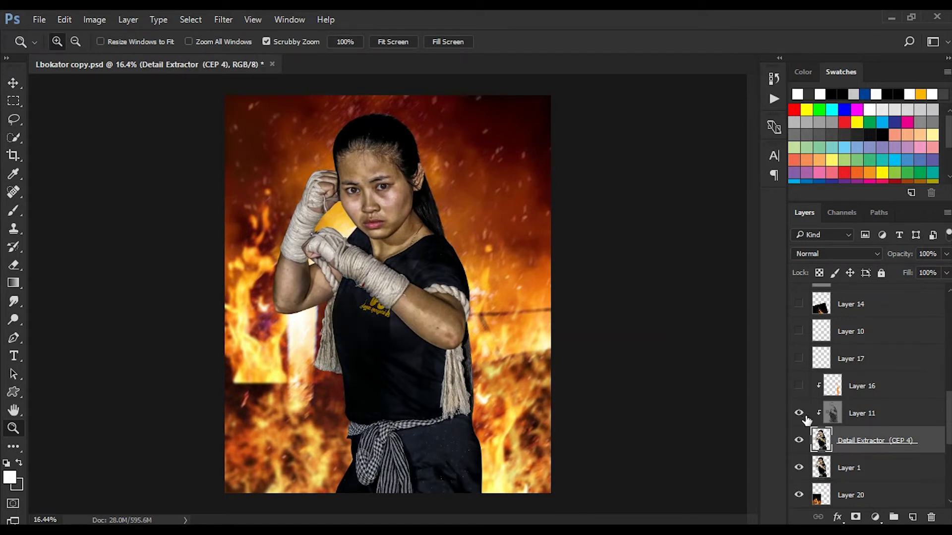
Keep the Layer 11 overlay on after comparing, and add Layer 16's orange arm rim glow
{"action": "left_click", "coordinate": [840, 418]}
{"action": "left_click", "coordinate": [801, 416]}
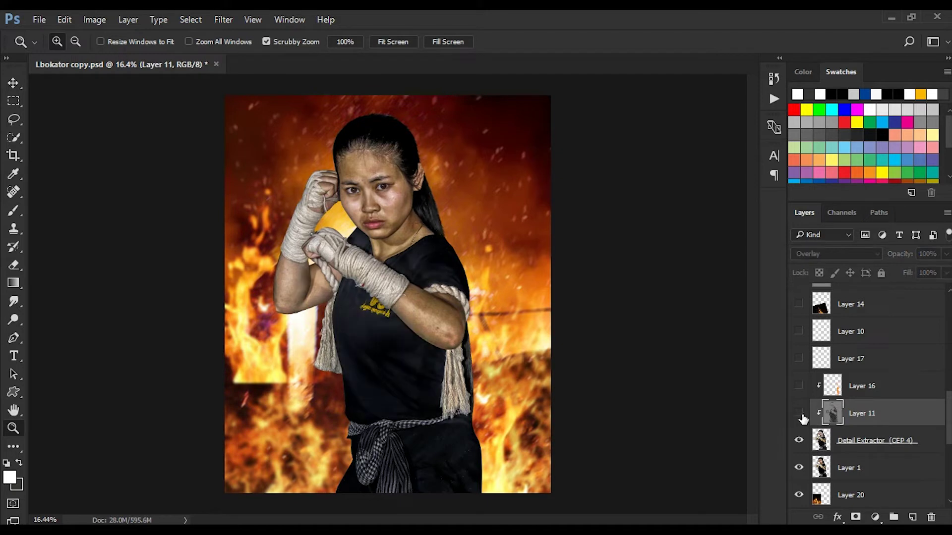
{"action": "left_click", "coordinate": [799, 413]}
{"action": "left_click", "coordinate": [800, 441]}
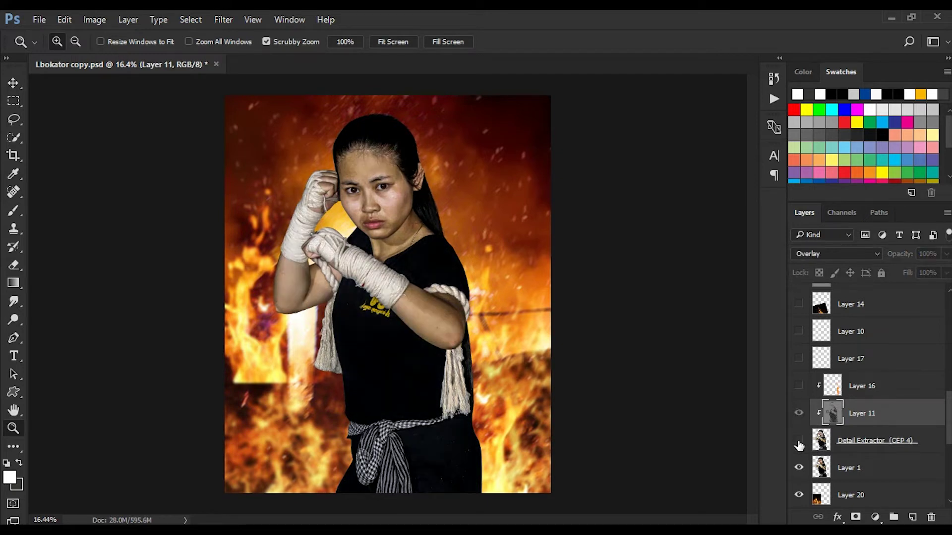
{"action": "left_click", "coordinate": [799, 442]}
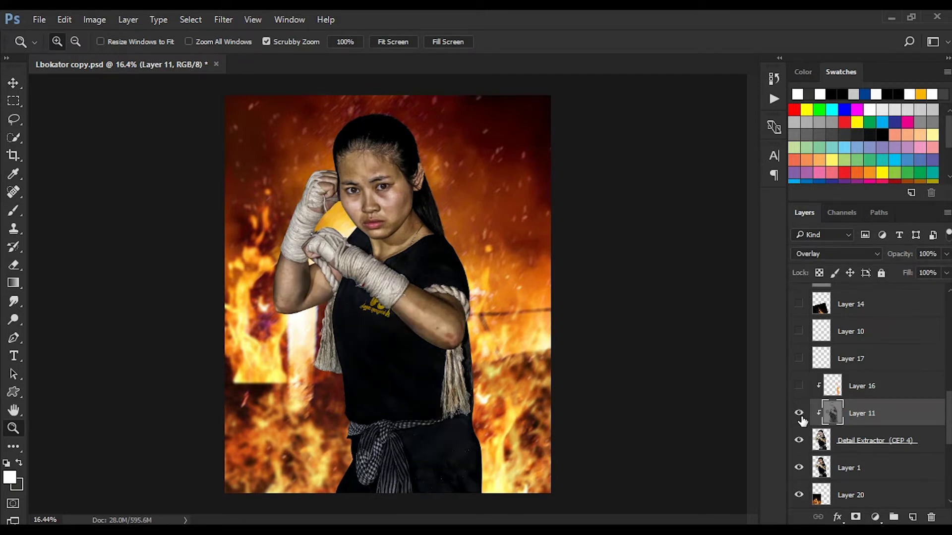
{"action": "left_click", "coordinate": [799, 414]}
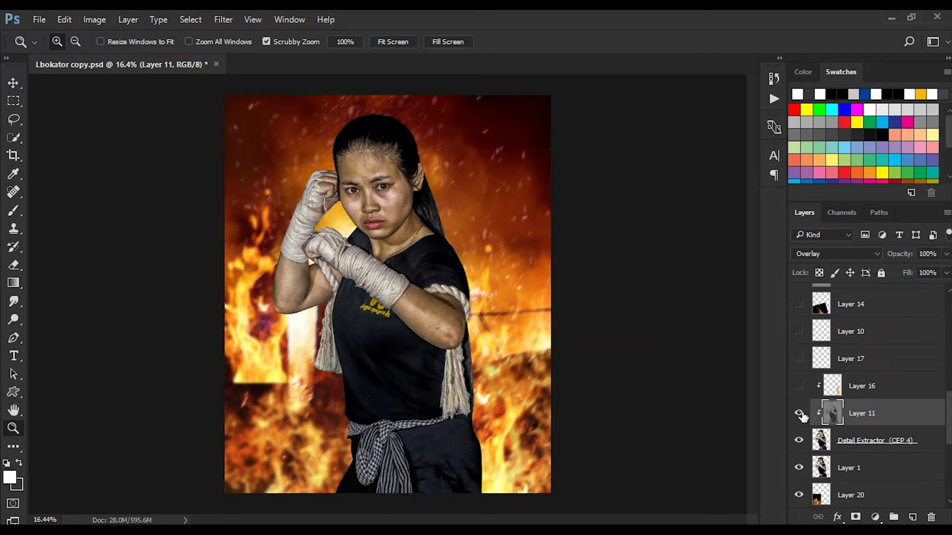
{"action": "left_click", "coordinate": [798, 387]}
{"action": "scroll", "coordinate": [894, 395], "scroll_direction": "up", "scroll_amount": 2}
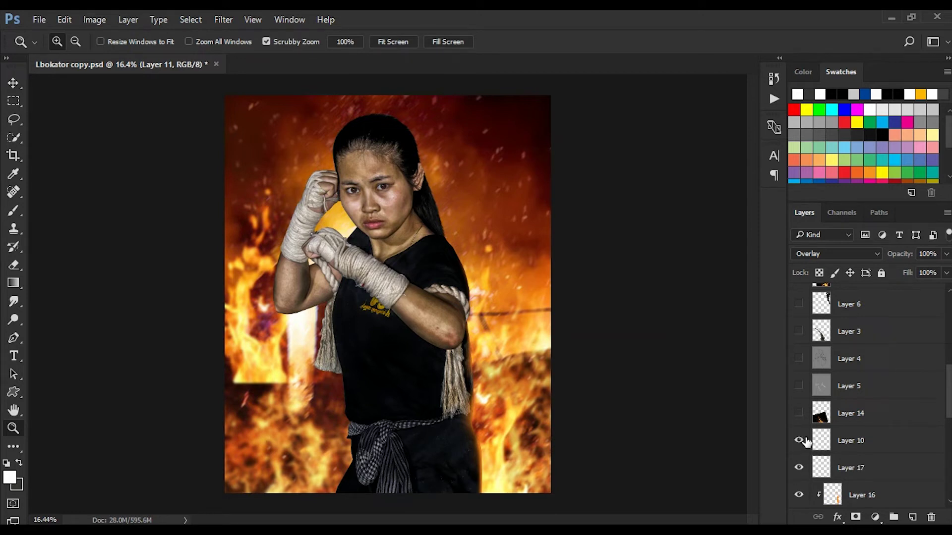
Show Layer 14's flames over the fighter's lower body
{"action": "left_click", "coordinate": [798, 413]}
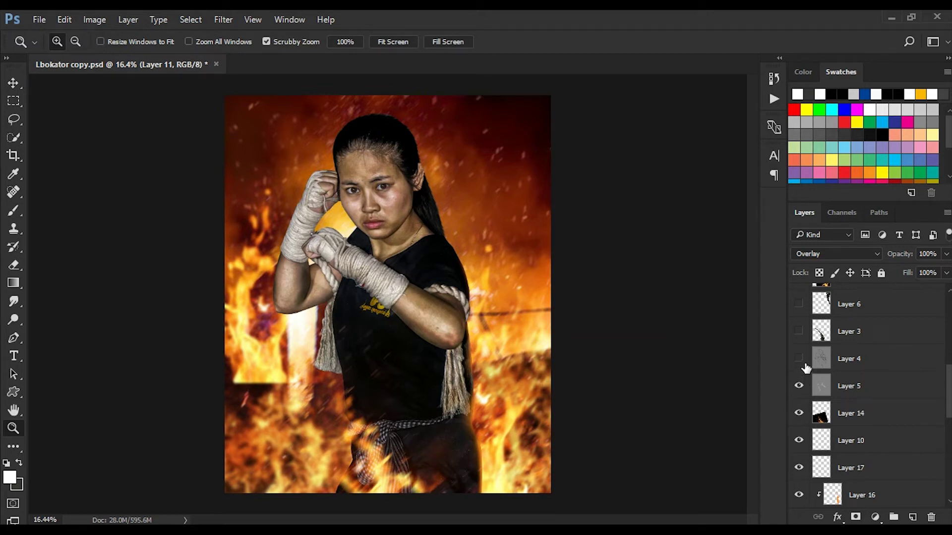
{"action": "scroll", "coordinate": [850, 389], "scroll_direction": "up", "scroll_amount": 2}
{"action": "left_click", "coordinate": [850, 389]}
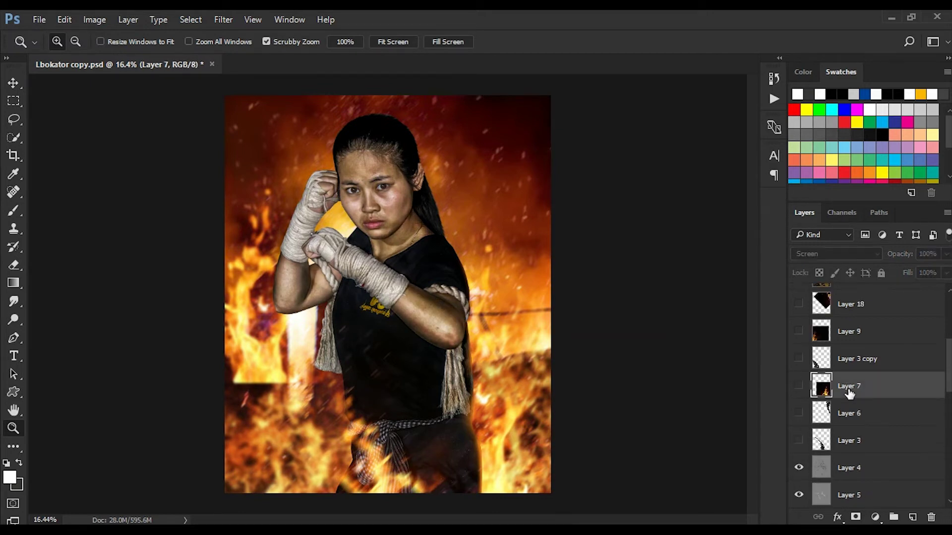
Show Layer 7's fire and Layer 3 copy's chains, hiding Layer 3's central chain
{"action": "left_click", "coordinate": [799, 441]}
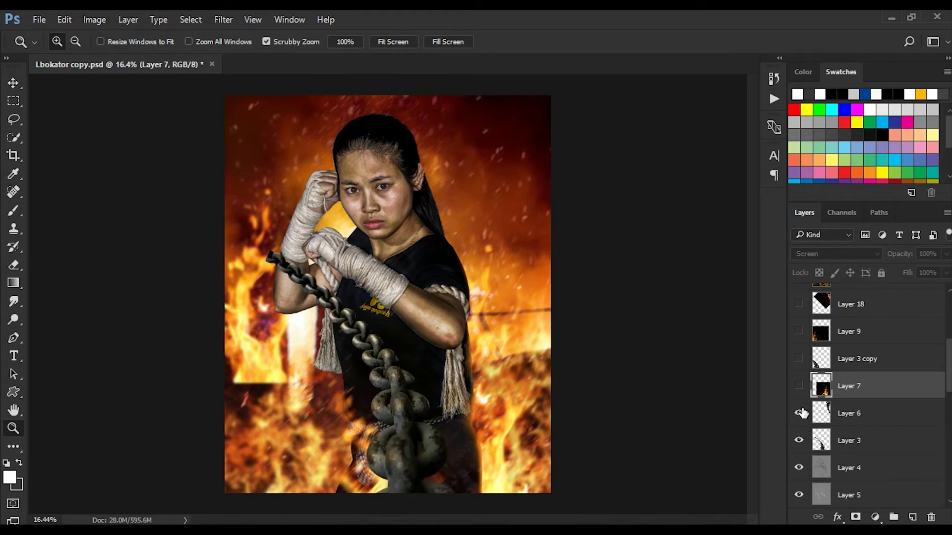
{"action": "left_click", "coordinate": [798, 386]}
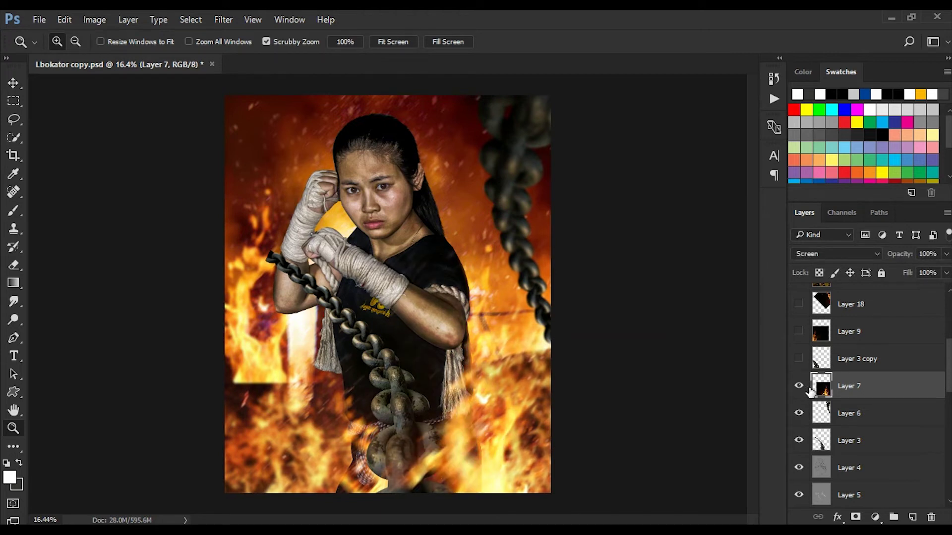
{"action": "scroll", "coordinate": [809, 391], "scroll_direction": "up", "scroll_amount": 1}
{"action": "left_click", "coordinate": [798, 388]}
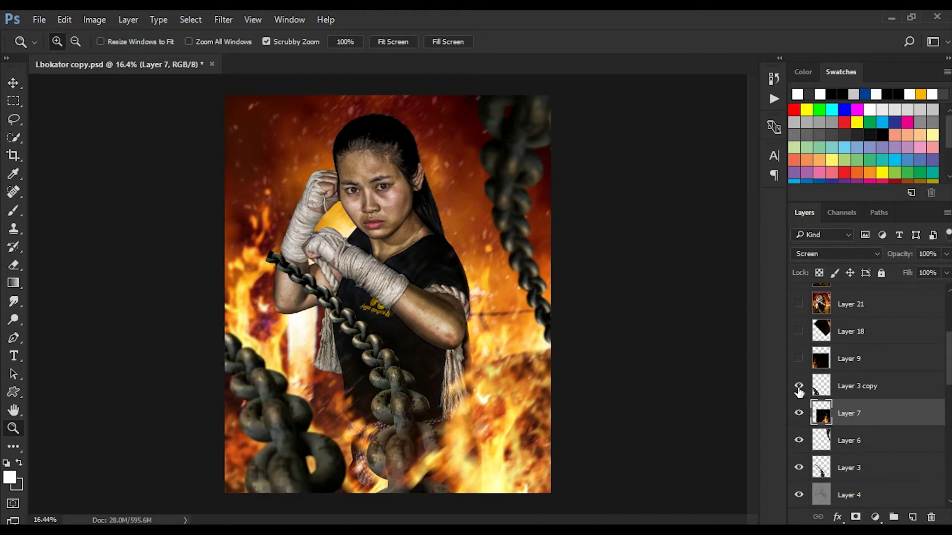
{"action": "scroll", "coordinate": [798, 390], "scroll_direction": "up", "scroll_amount": 2}
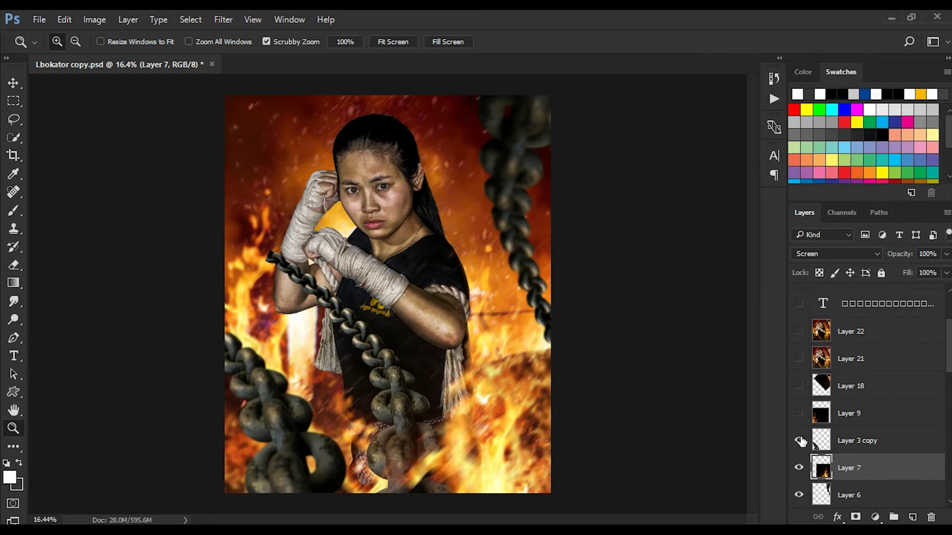
{"action": "scroll", "coordinate": [802, 444], "scroll_direction": "down", "scroll_amount": 1}
{"action": "left_click", "coordinate": [799, 495]}
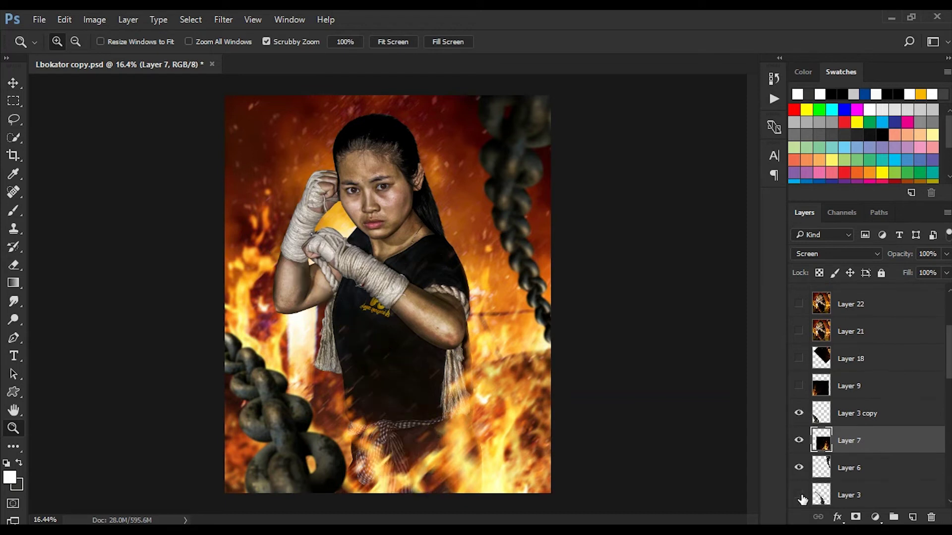
{"action": "left_click", "coordinate": [799, 414]}
{"action": "scroll", "coordinate": [826, 426], "scroll_direction": "up", "scroll_amount": 3}
{"action": "scroll", "coordinate": [833, 431], "scroll_direction": "up", "scroll_amount": 1}
{"action": "scroll", "coordinate": [807, 473], "scroll_direction": "down", "scroll_amount": 1}
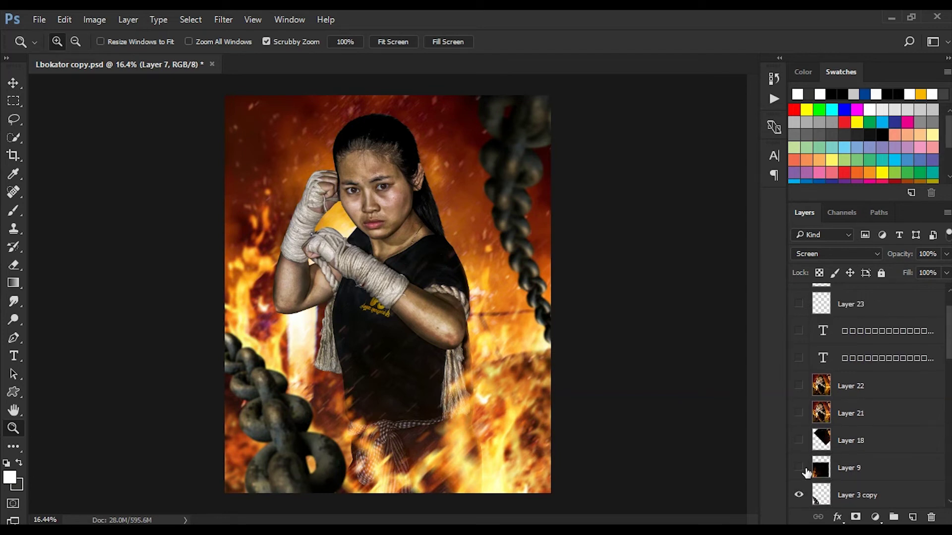
Add fire Layers 9 and 18 over the chains, keep 18 in Screen, and show Layer 21
{"action": "left_click", "coordinate": [798, 469]}
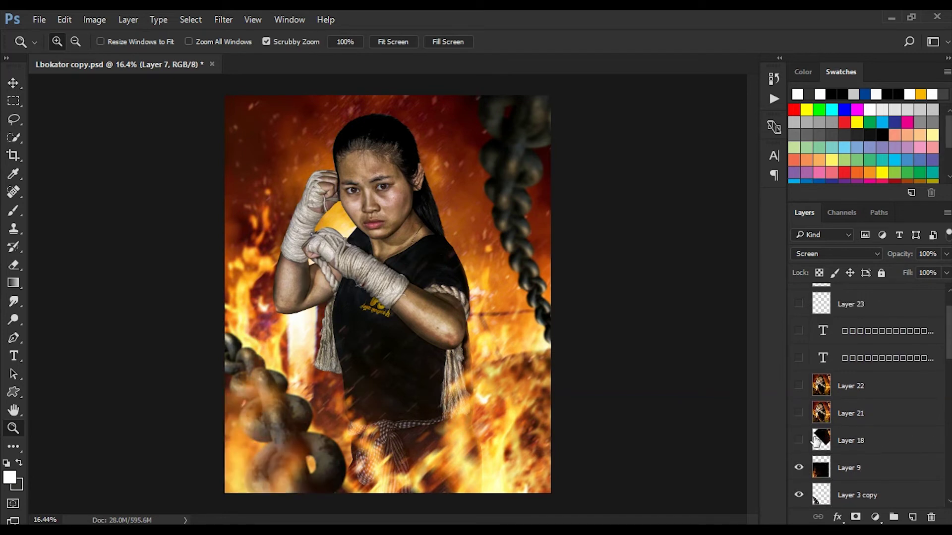
{"action": "left_click", "coordinate": [799, 440]}
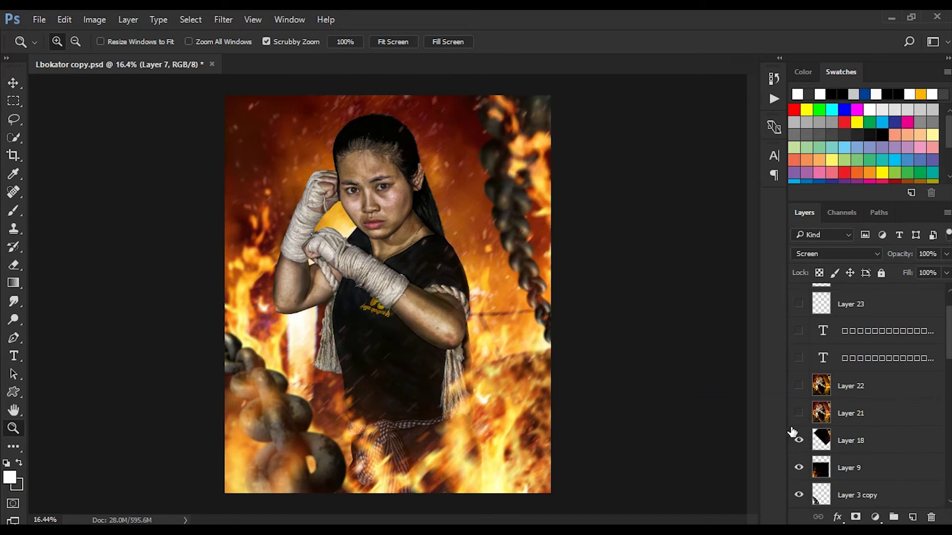
{"action": "left_click", "coordinate": [838, 444]}
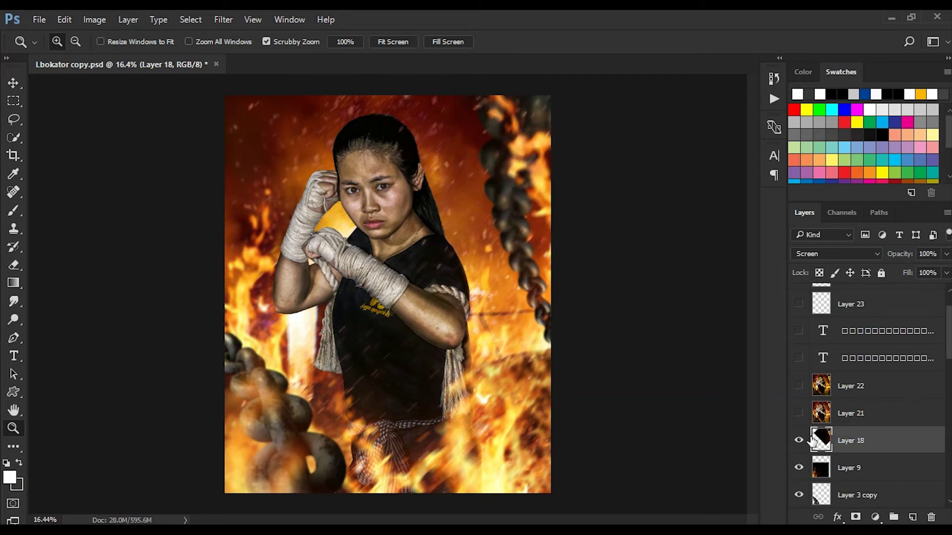
{"action": "left_click", "coordinate": [814, 254]}
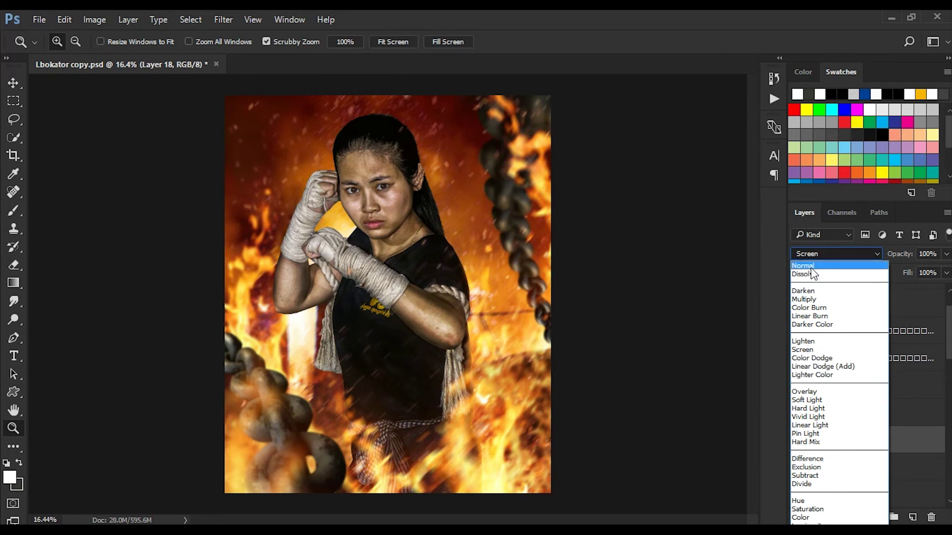
{"action": "left_click", "coordinate": [813, 266]}
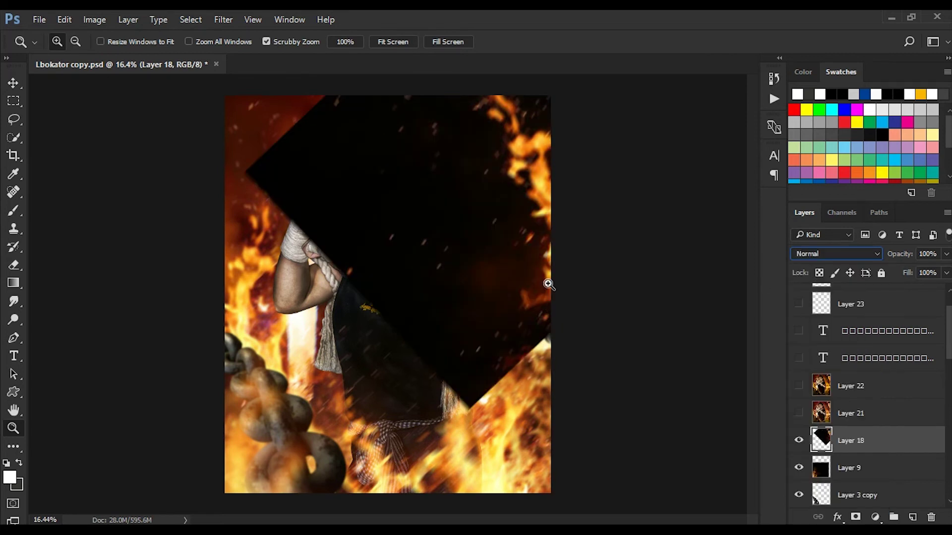
{"action": "left_click", "coordinate": [842, 255]}
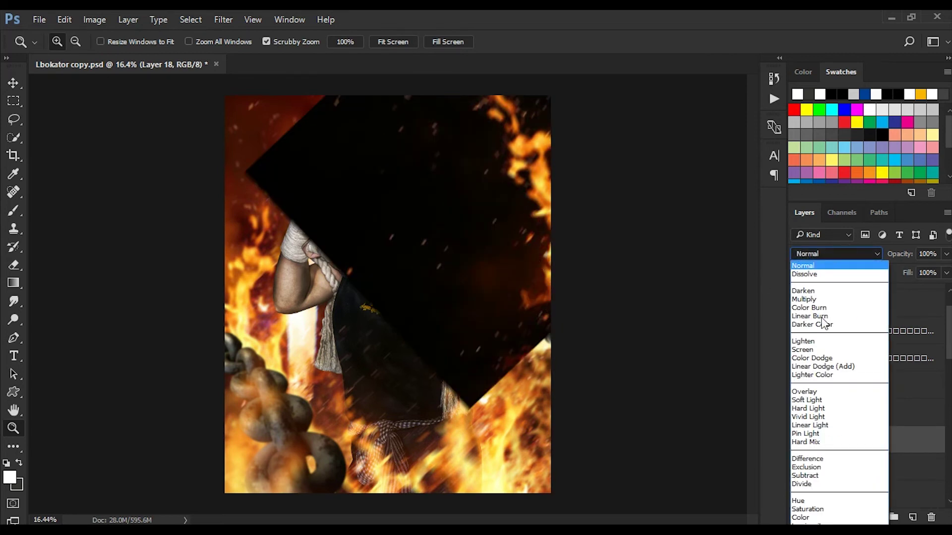
{"action": "left_click", "coordinate": [816, 349]}
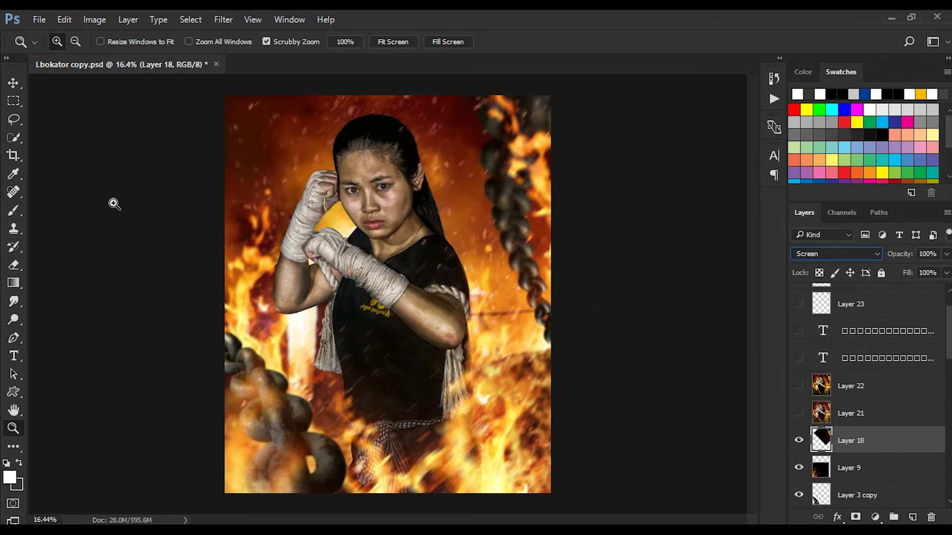
{"action": "key", "text": "v"}
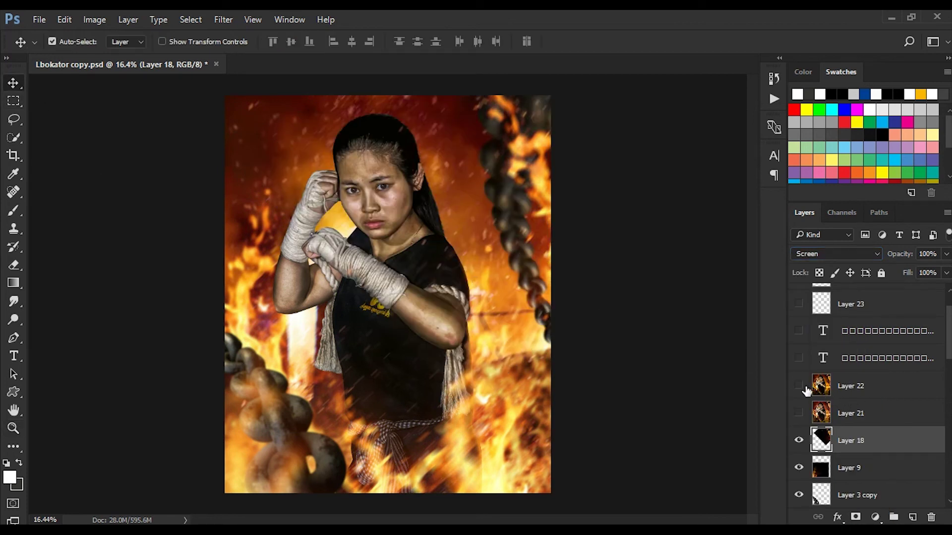
{"action": "left_click", "coordinate": [799, 413]}
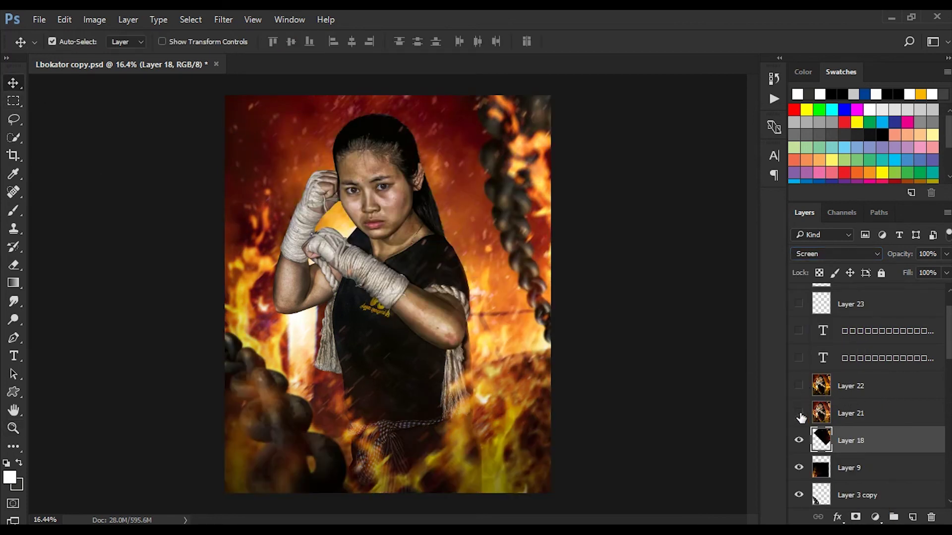
Keep Layer 21's darker look and show the dark and white-and-red Khmer title layers
{"action": "left_click", "coordinate": [799, 414]}
{"action": "scroll", "coordinate": [801, 417], "scroll_direction": "up", "scroll_amount": 1}
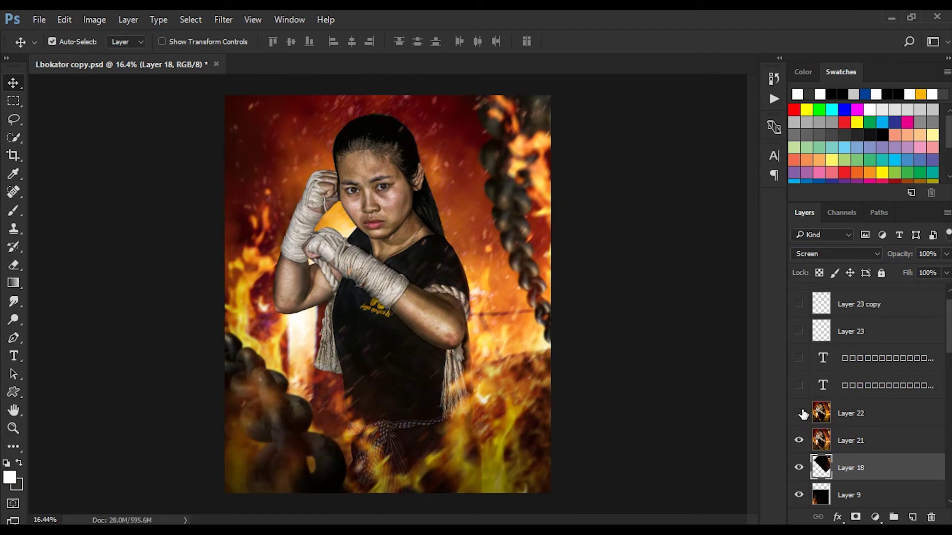
{"action": "scroll", "coordinate": [826, 410], "scroll_direction": "up", "scroll_amount": 1}
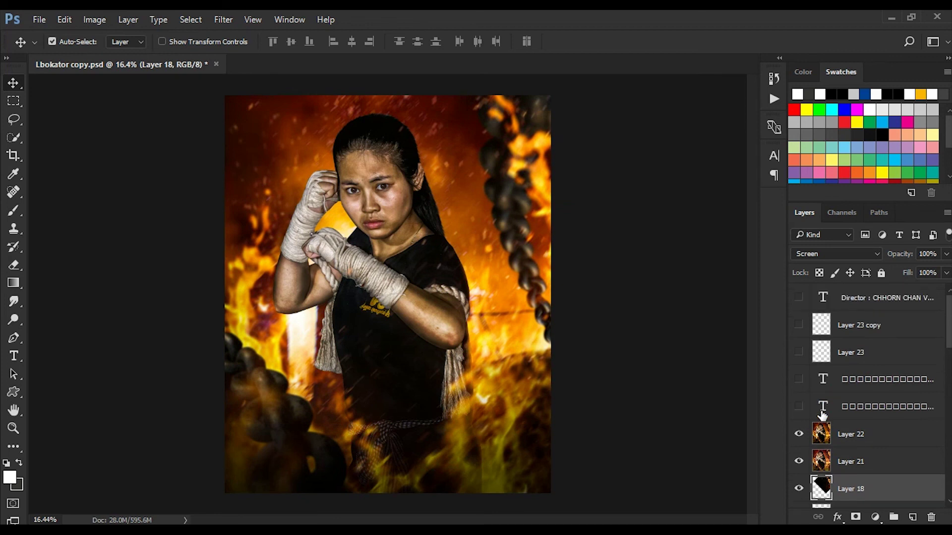
{"action": "left_click", "coordinate": [799, 407]}
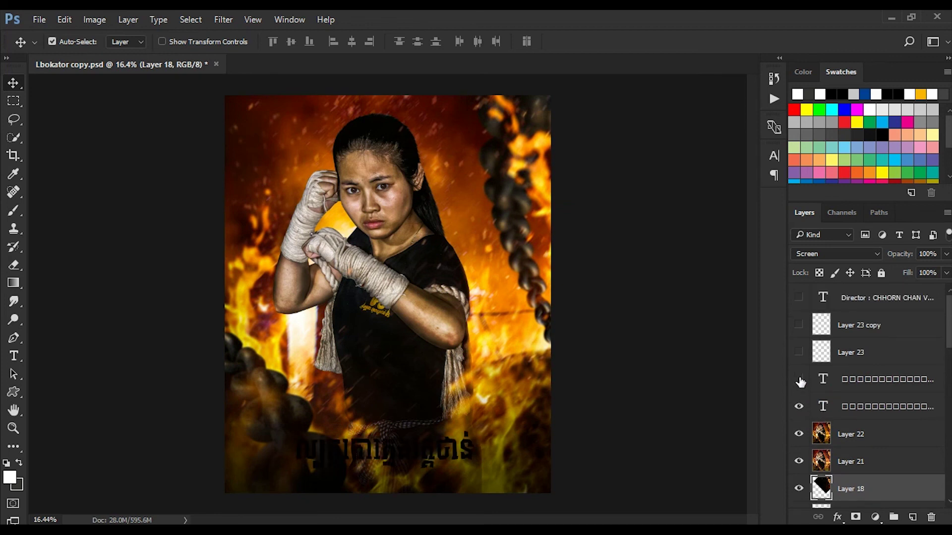
{"action": "left_click", "coordinate": [799, 381]}
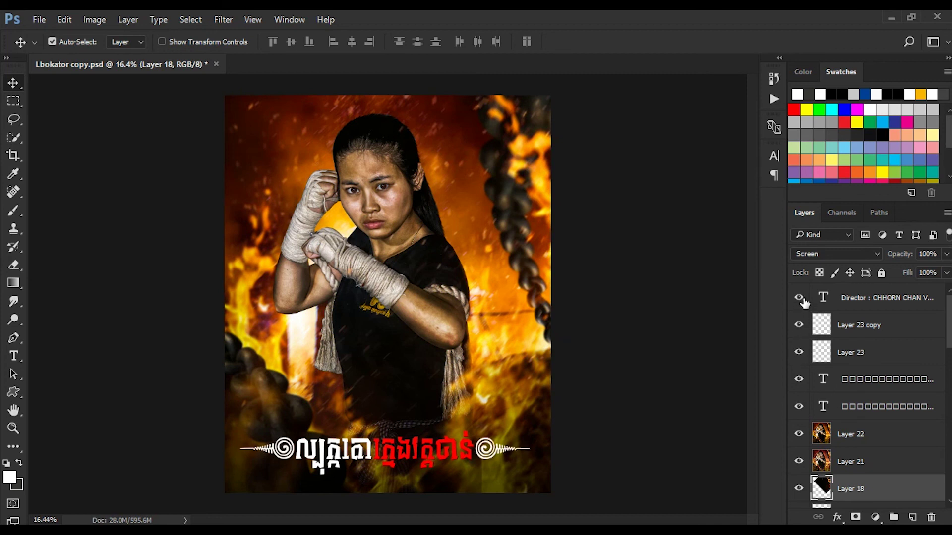
{"action": "left_click", "coordinate": [13, 101]}
{"action": "key", "text": "v"}
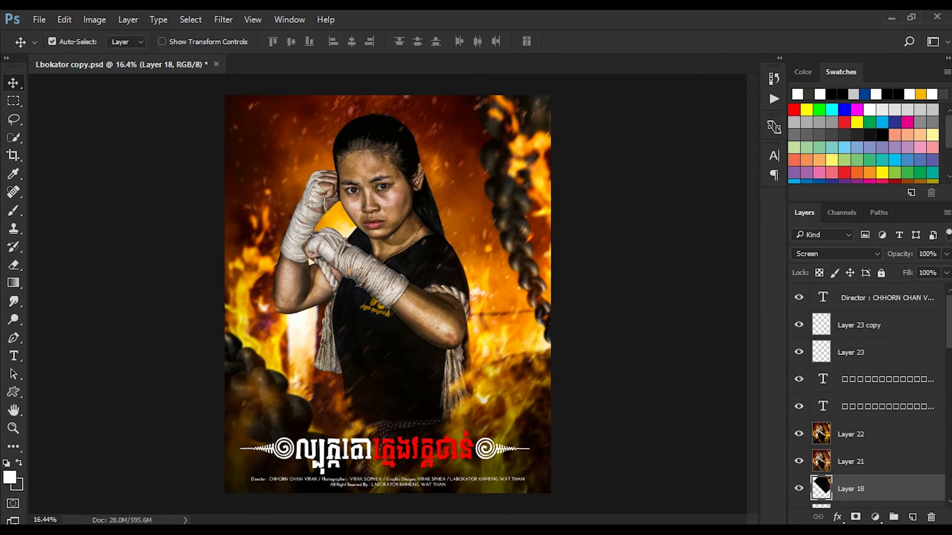